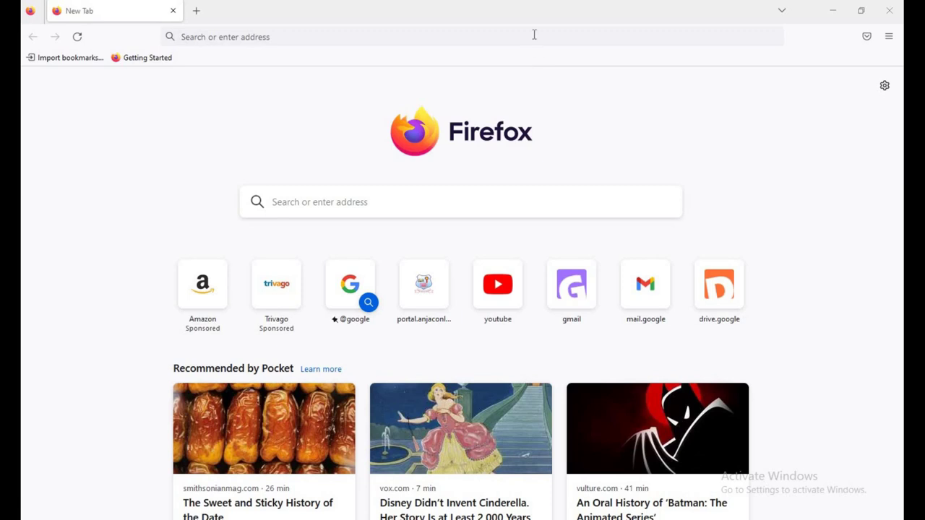
# - Focus the empty address bar on Firefox's New Tab page to show address suggestions
pyautogui.click(534, 35)
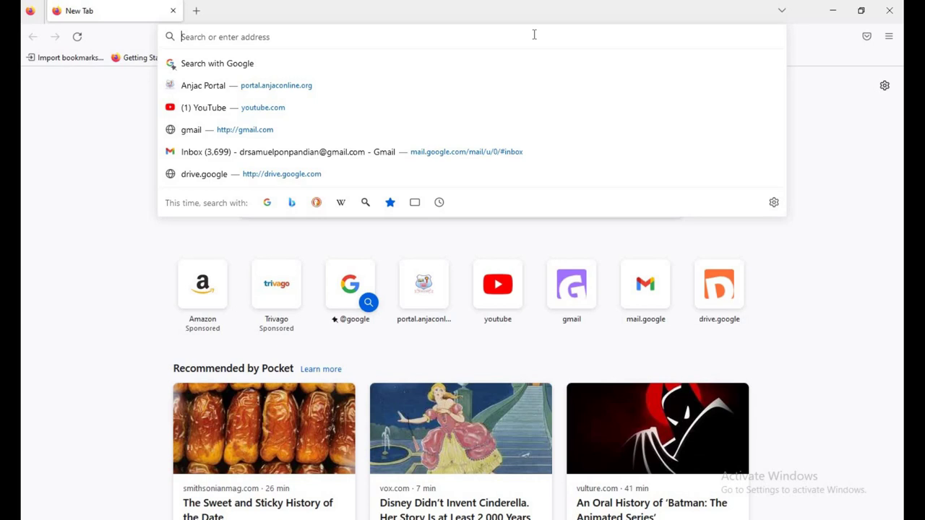
# - Go to Google and search for 'NCBI'
pyautogui.write('google.co.in/')
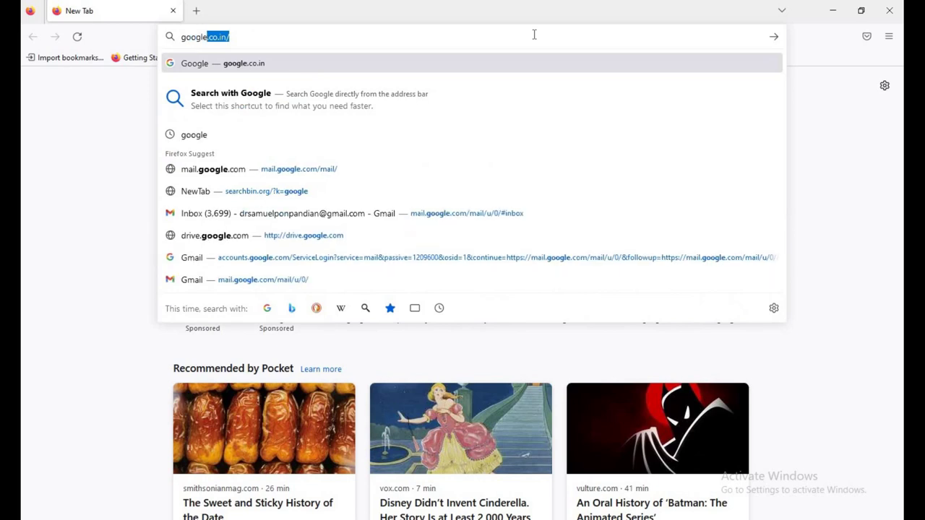
pyautogui.press('Return')
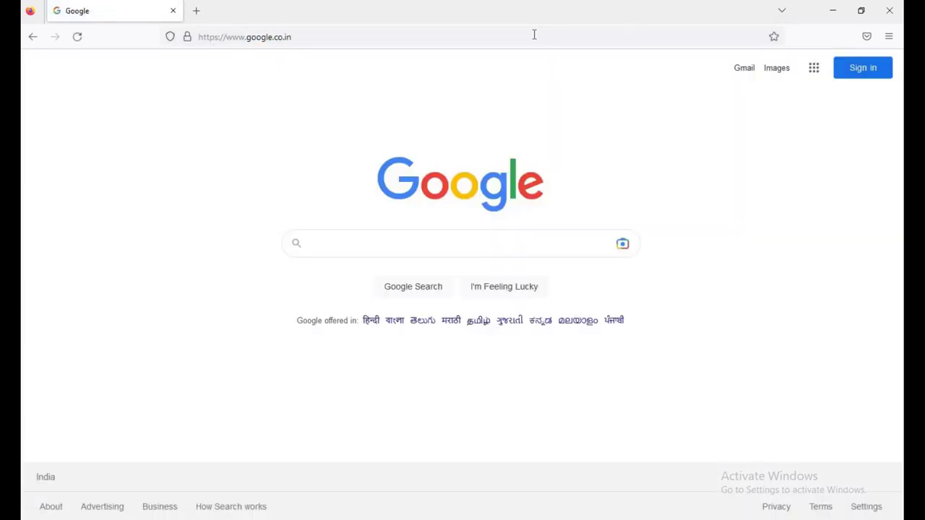
pyautogui.write('NCBI')
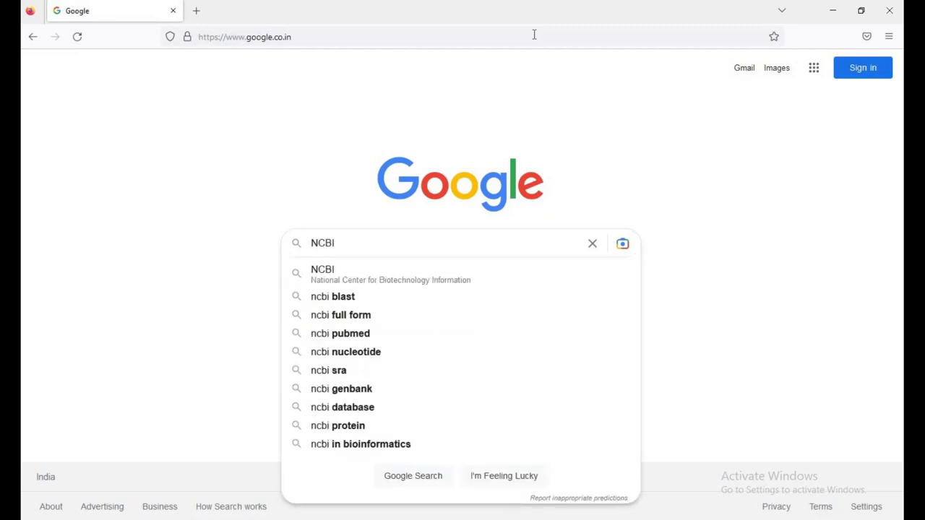
pyautogui.press('Return')
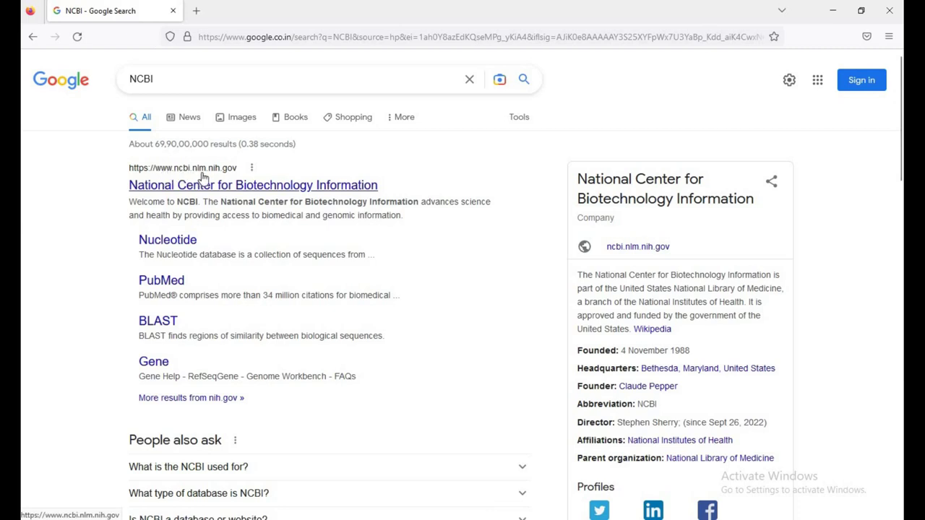
# - Open the National Center for Biotechnology Information site and browse its All Databases dropdown list
pyautogui.click(267, 188)
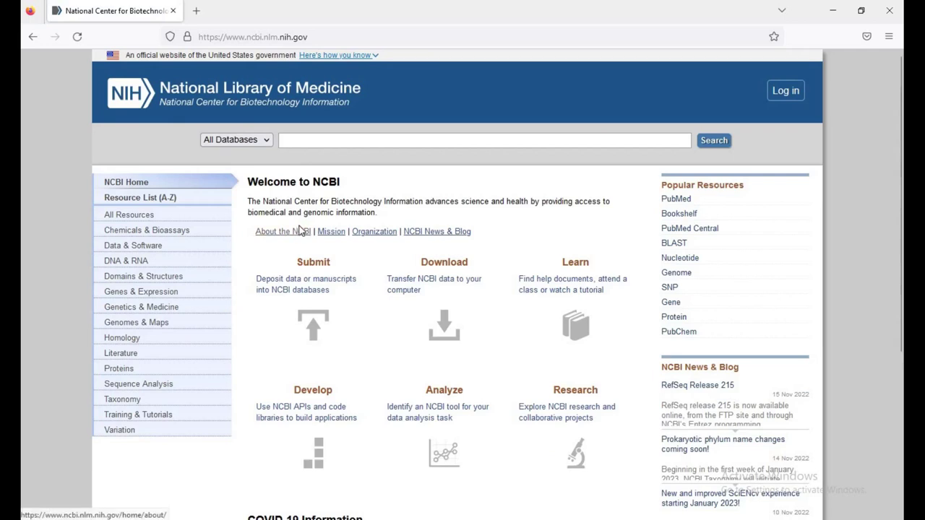
pyautogui.click(267, 141)
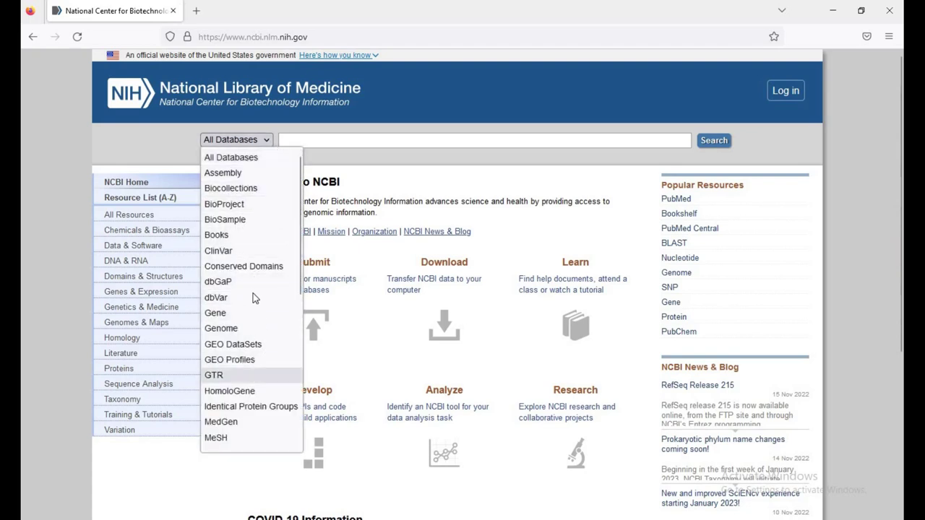
pyautogui.scroll(-7, 253, 283)
pyautogui.scroll(1, 259, 151)
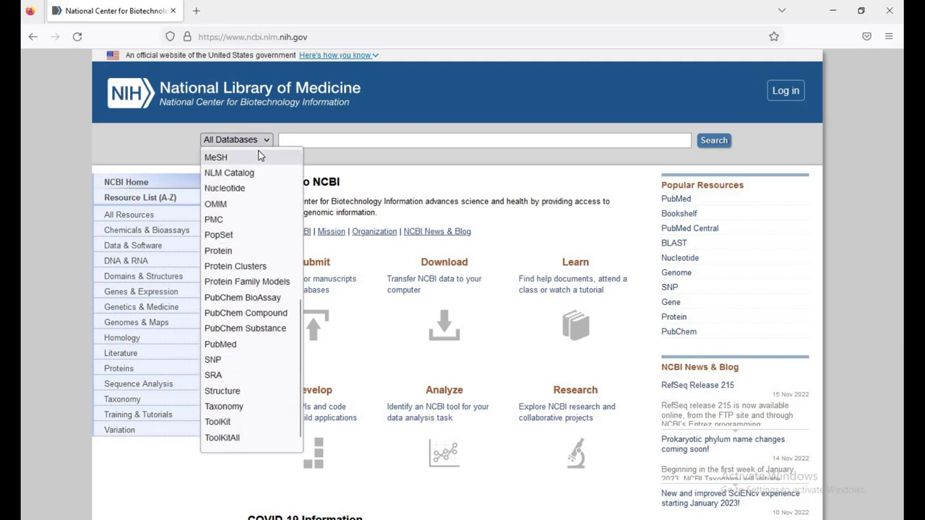
pyautogui.scroll(4, 256, 251)
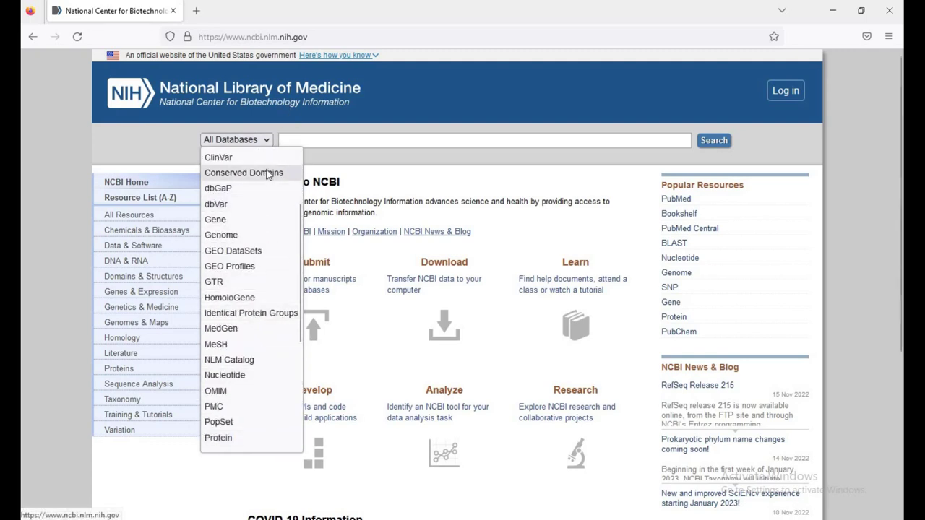
pyautogui.scroll(-2, 244, 246)
pyautogui.scroll(-2, 250, 231)
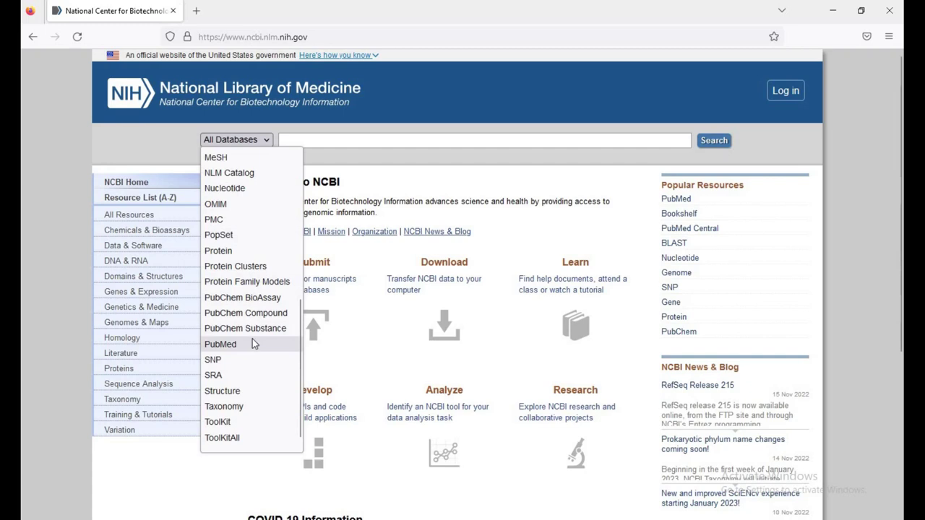
# - Choose the Protein database and search it for 'amylase e.coli'
pyautogui.click(253, 250)
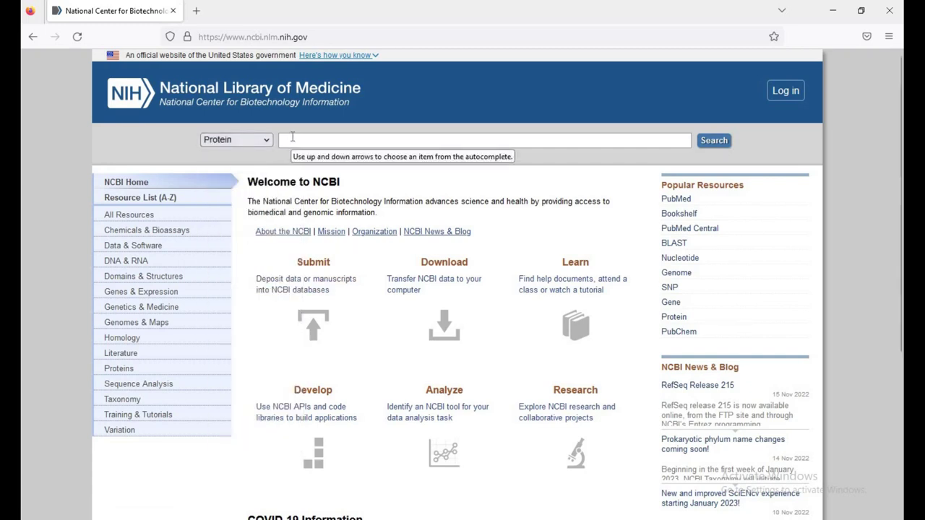
pyautogui.click(306, 143)
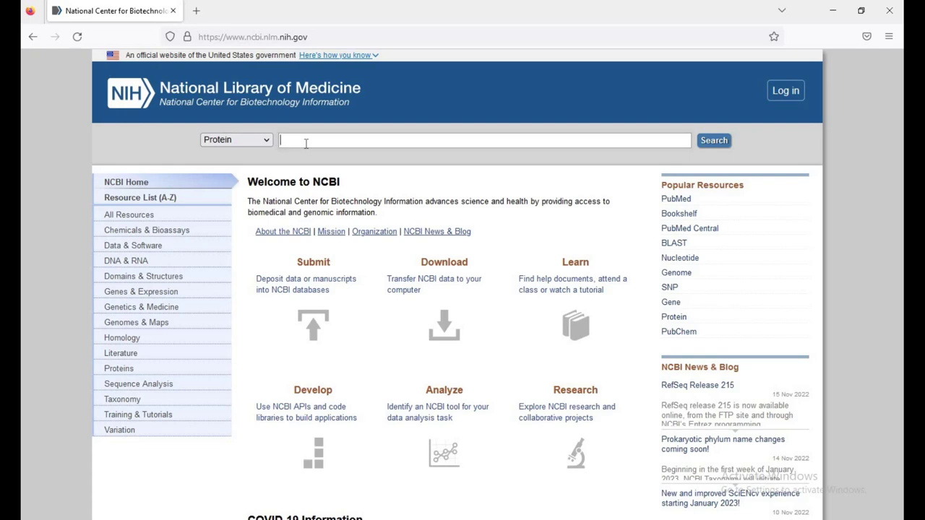
pyautogui.write('amylase')
pyautogui.write('e.coli')
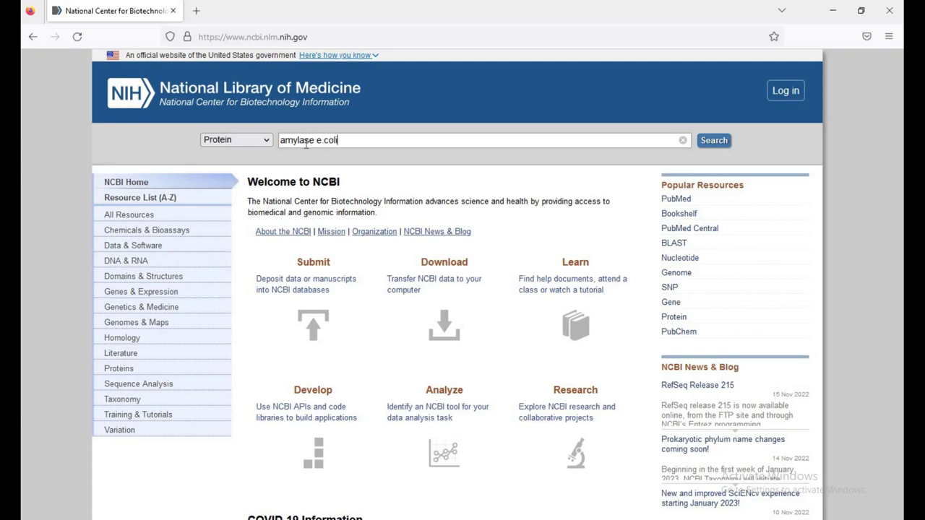
pyautogui.press('Return')
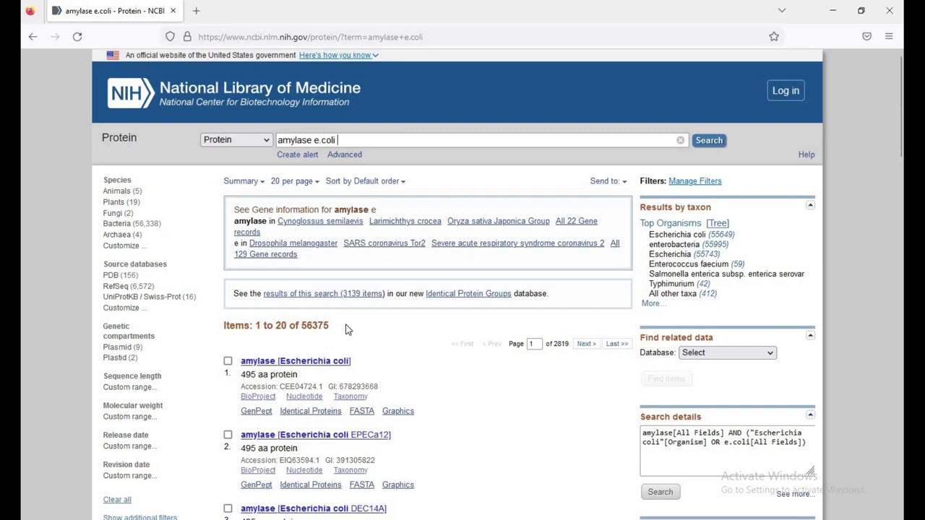
pyautogui.scroll(-2, 345, 329)
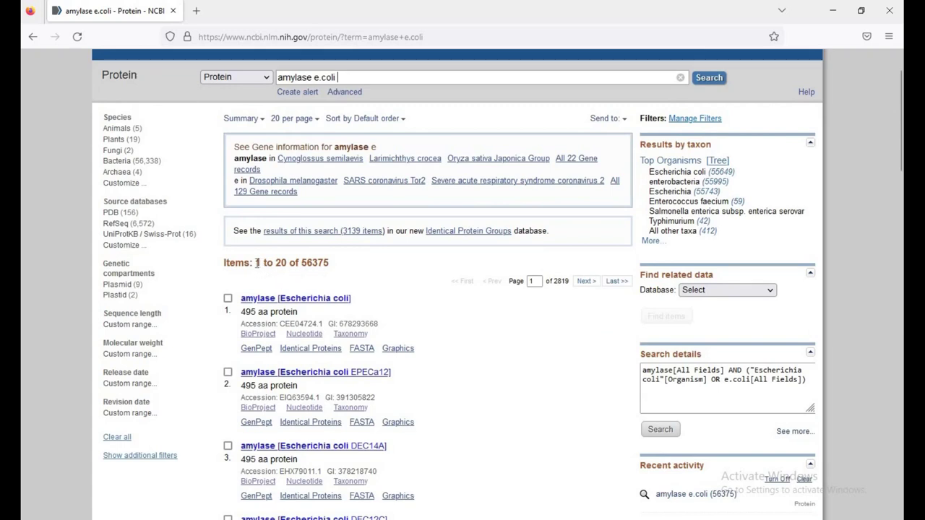
pyautogui.moveTo(256, 264); pyautogui.dragTo(337, 264)
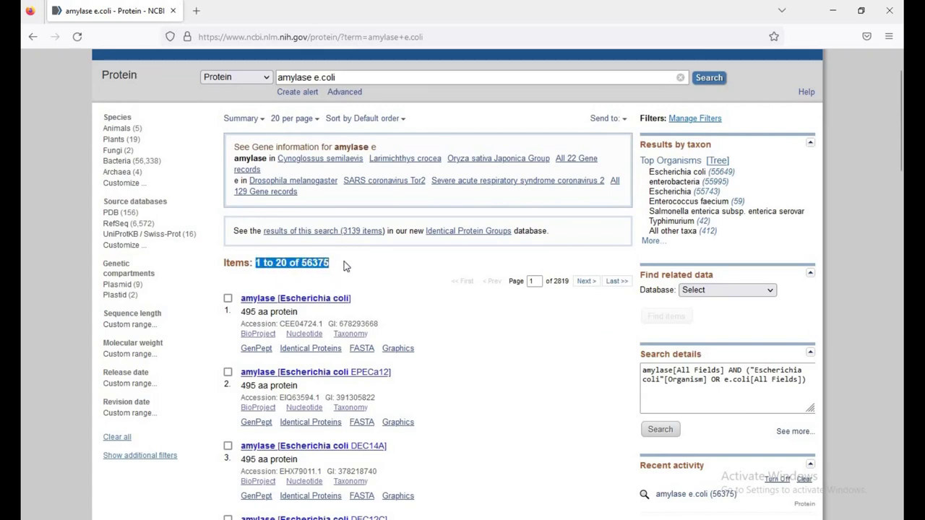
pyautogui.click(347, 266)
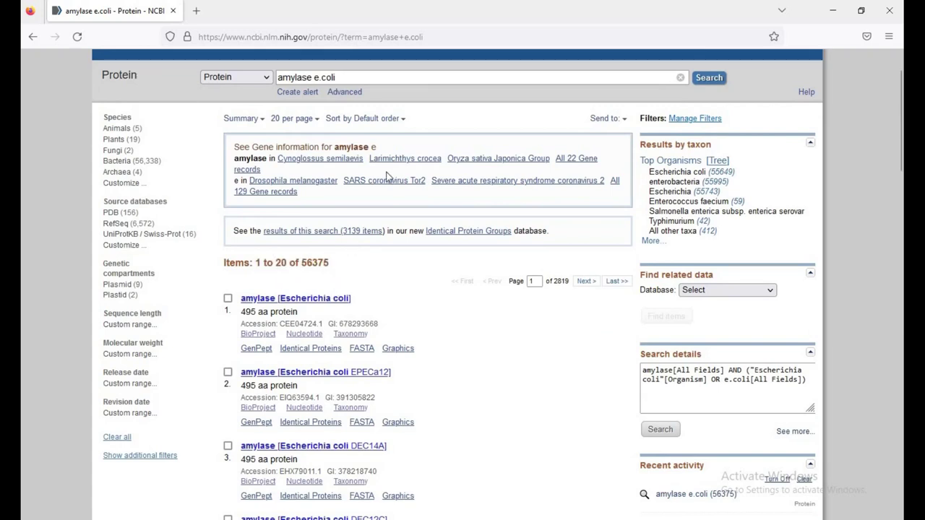
pyautogui.tripleClick(322, 78)
pyautogui.click(318, 281)
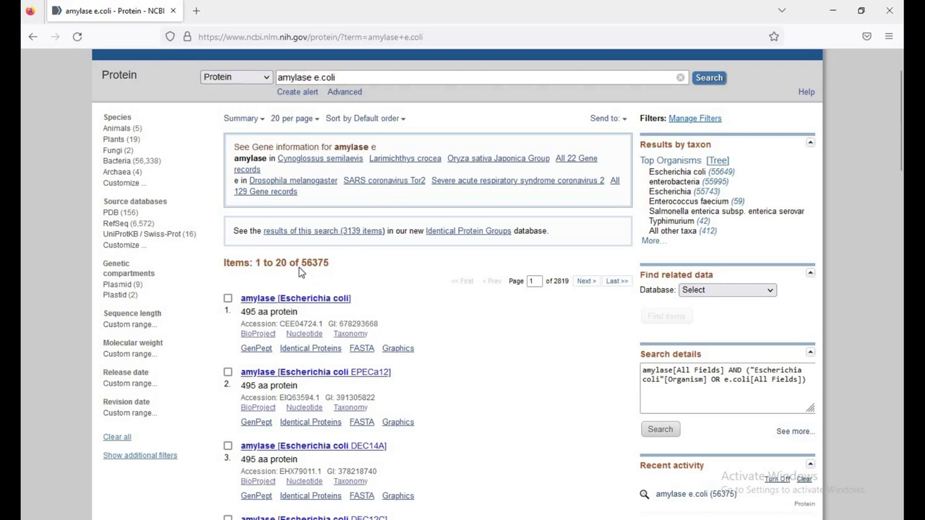
pyautogui.doubleClick(322, 265)
pyautogui.click(359, 273)
pyautogui.scroll(-10, 406, 309)
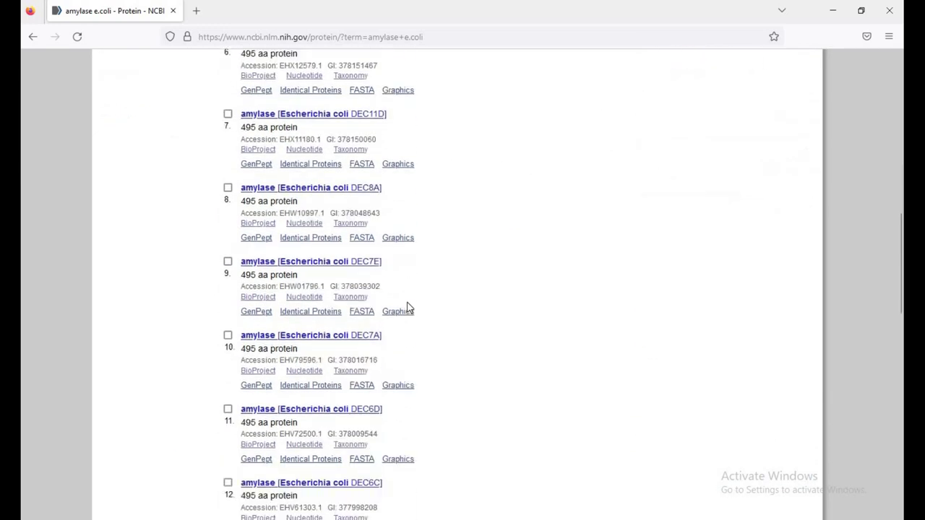
pyautogui.scroll(-10, 406, 308)
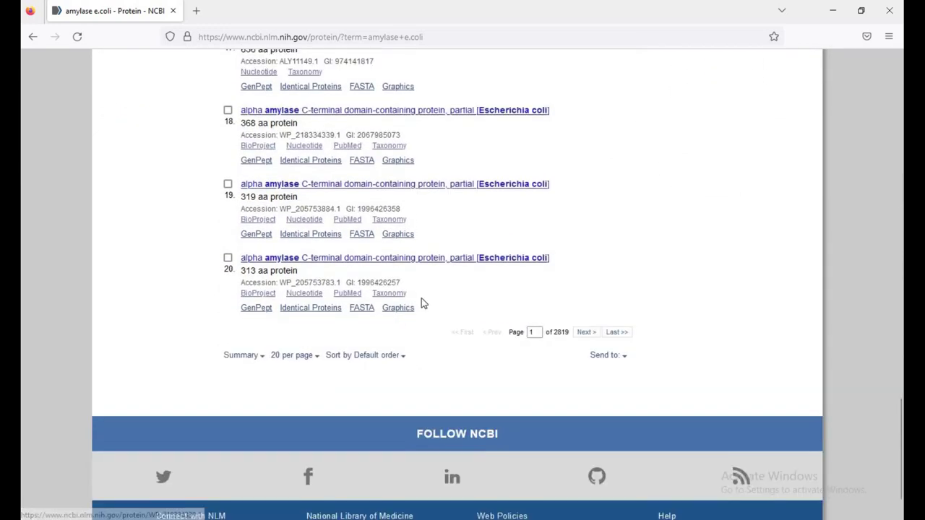
pyautogui.scroll(20, 426, 301)
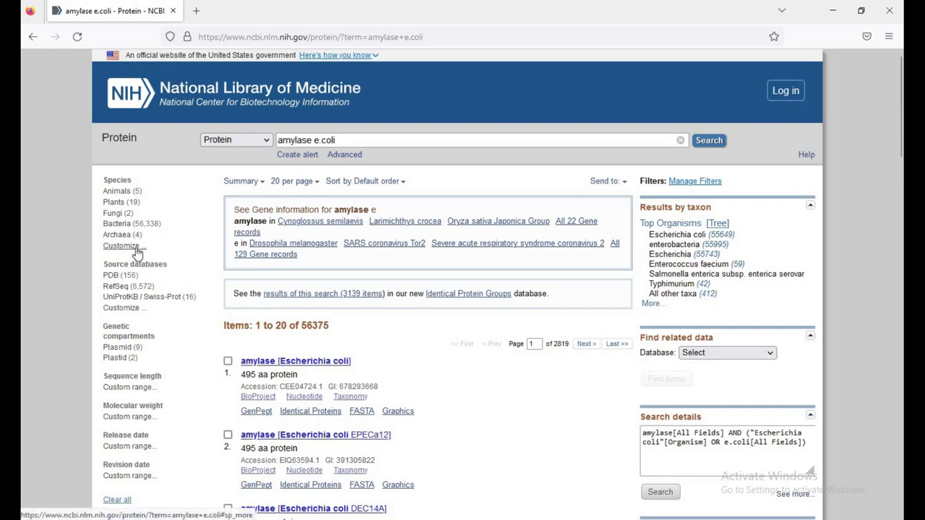
# - Customize the Species filter to show only Bacteria, removing Animals, Plants, Fungi and Archaea
pyautogui.click(123, 246)
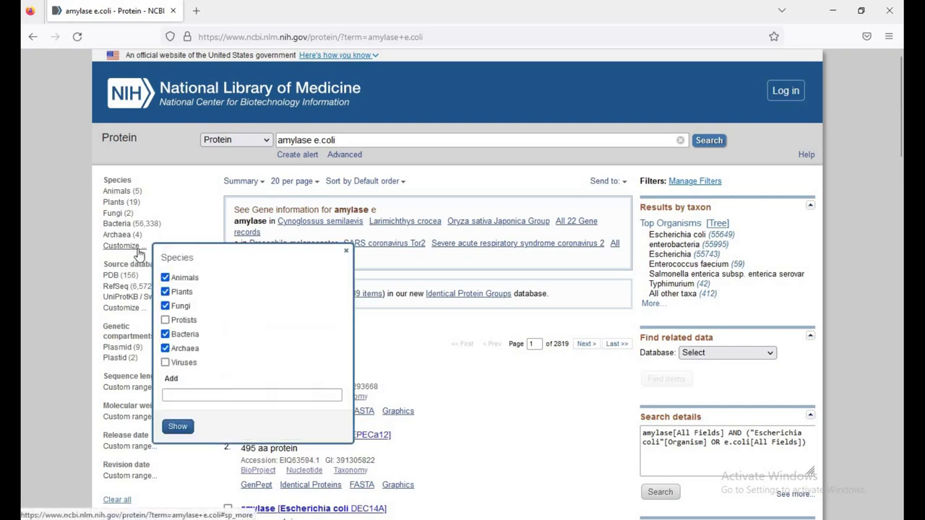
pyautogui.click(166, 278)
pyautogui.click(165, 278)
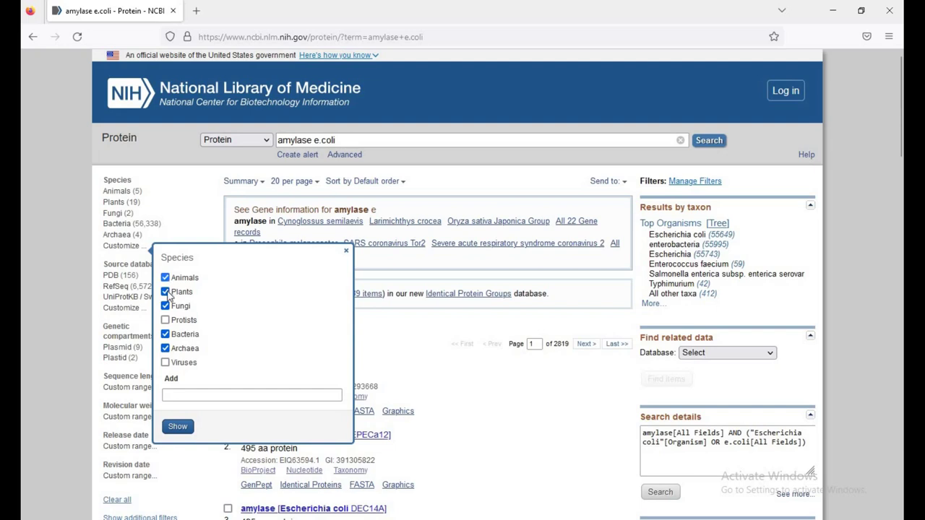
pyautogui.click(165, 278)
pyautogui.click(165, 292)
pyautogui.click(166, 306)
pyautogui.click(166, 348)
pyautogui.click(178, 426)
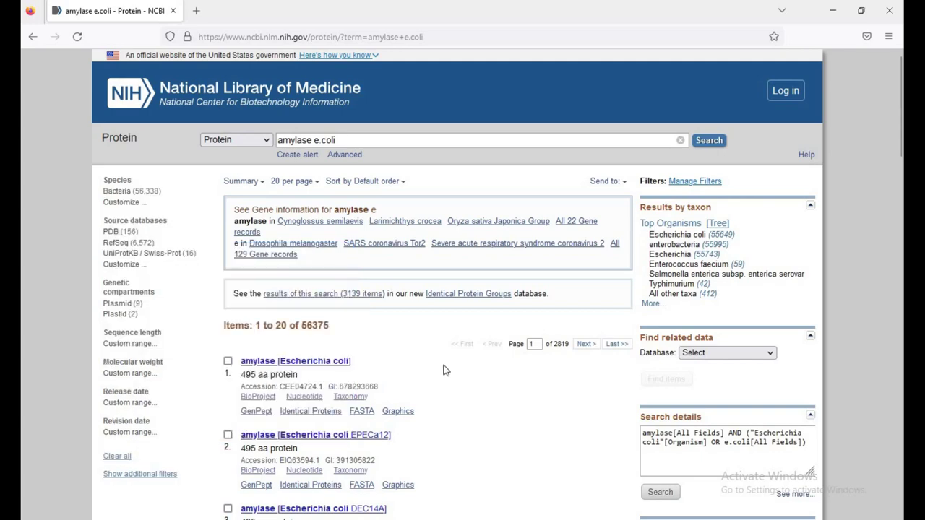
# - Open the FASTA view of the first result, amylase [Escherichia coli] CEE04724.1
pyautogui.scroll(-6, 446, 369)
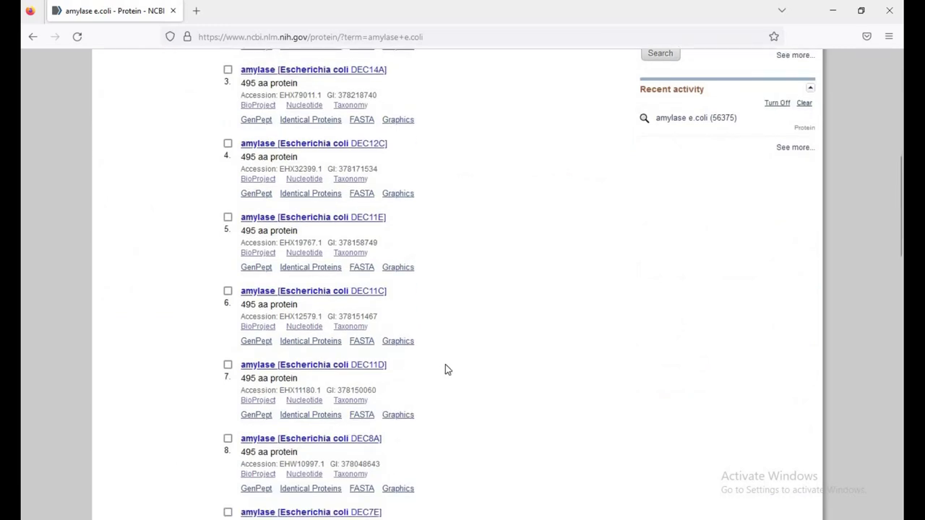
pyautogui.scroll(6, 445, 370)
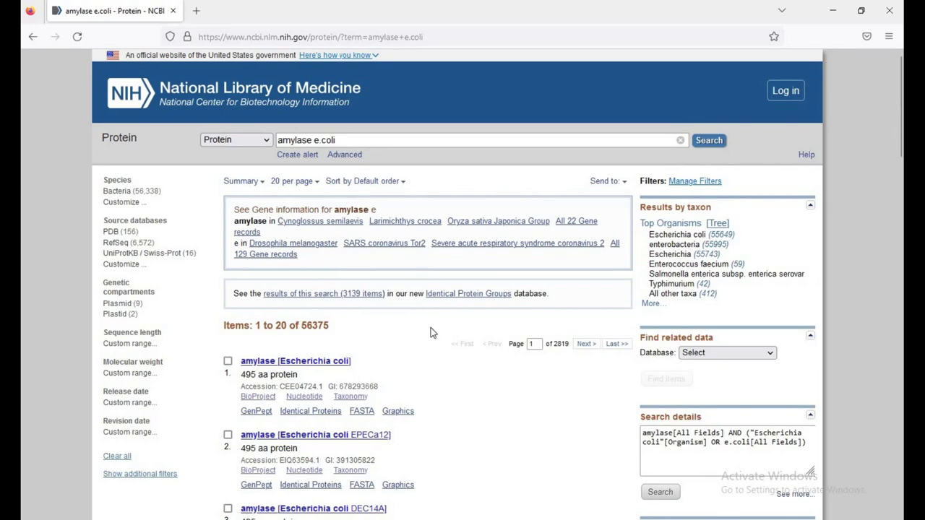
pyautogui.scroll(-3, 437, 369)
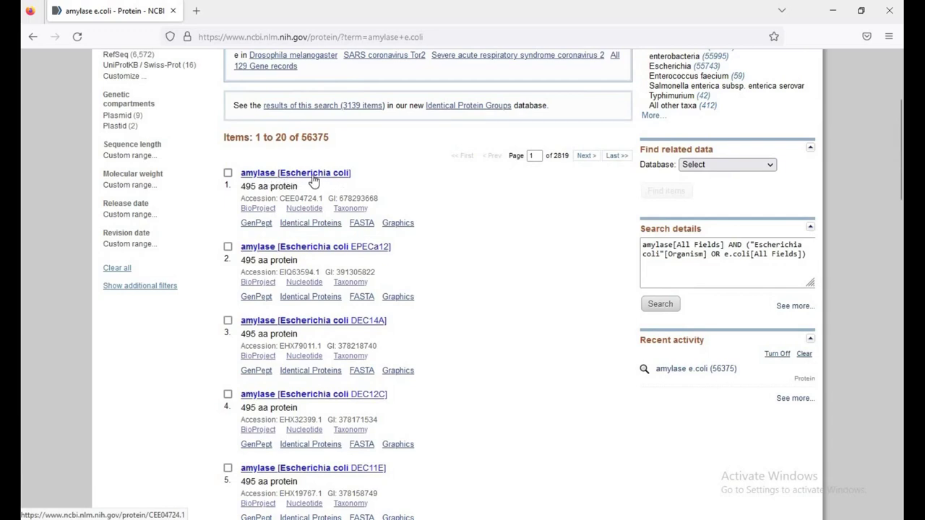
pyautogui.click(361, 224)
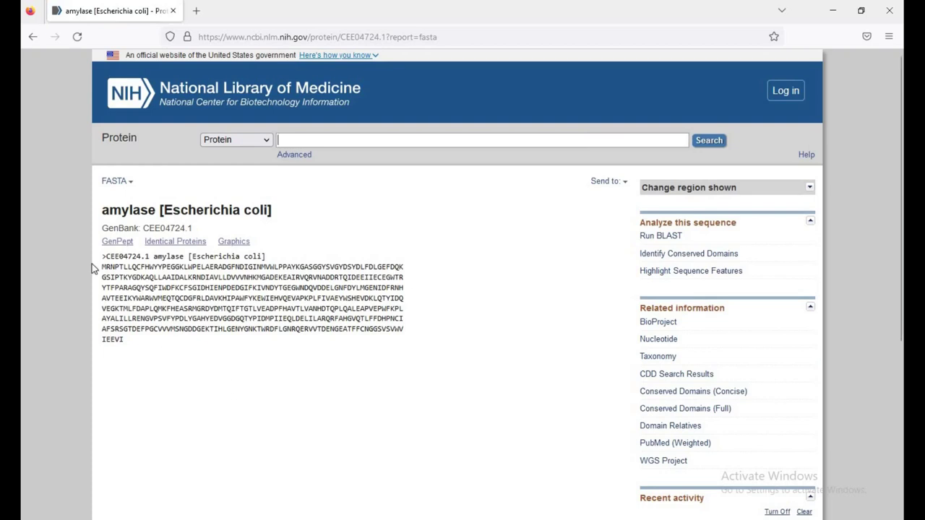
# - Zoom the FASTA page to 120% and highlight its header line and amino-acid sequence
pyautogui.moveTo(103, 257); pyautogui.dragTo(223, 363)
pyautogui.click(104, 224)
pyautogui.hotkey('ctrl', '+')
pyautogui.hotkey('ctrl', '+')
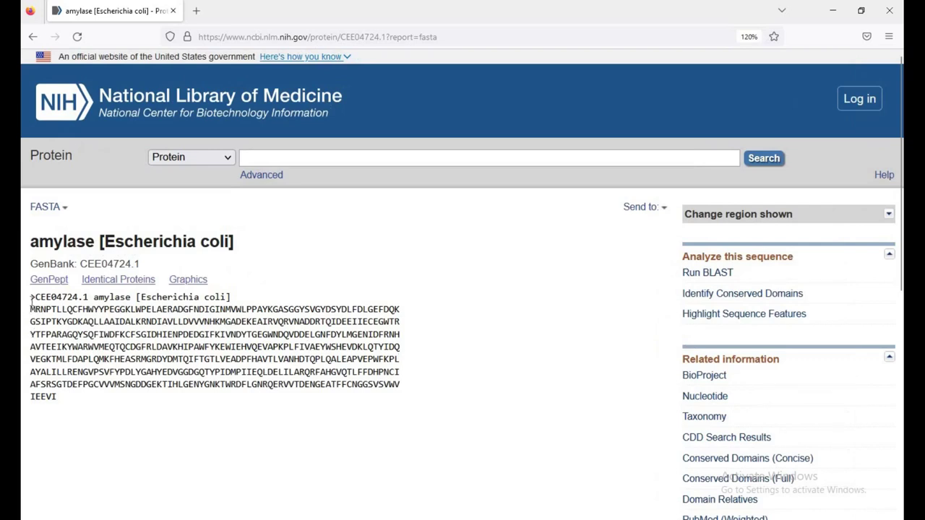
pyautogui.moveTo(31, 302); pyautogui.dragTo(36, 298)
pyautogui.click(132, 424)
pyautogui.scroll(-2, 131, 427)
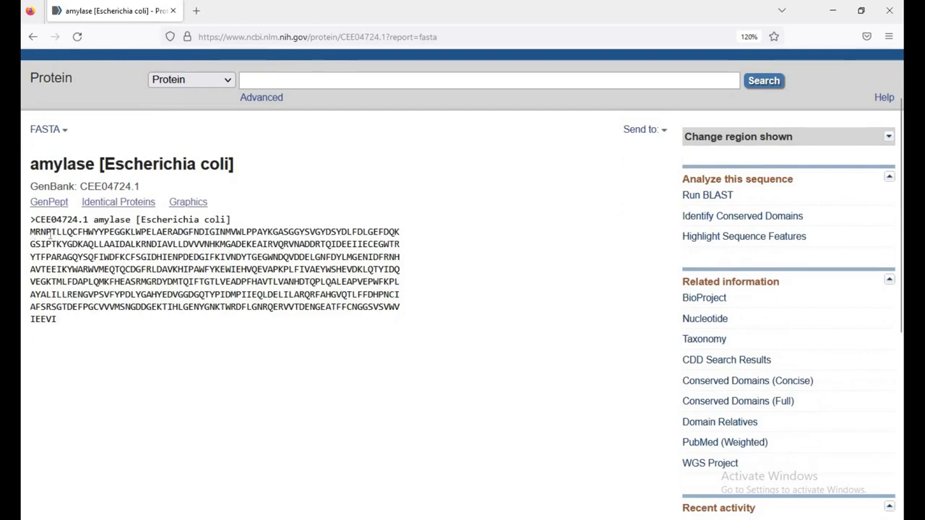
pyautogui.moveTo(30, 233); pyautogui.dragTo(394, 328)
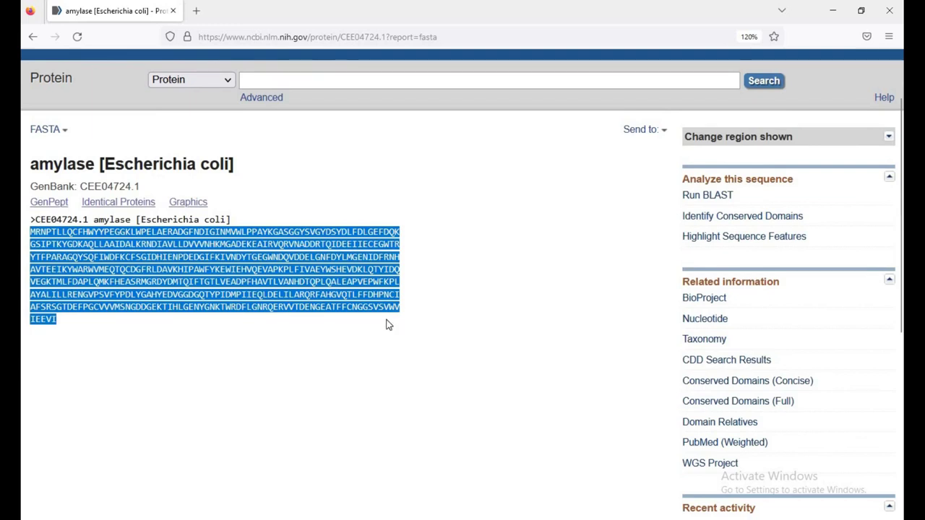
pyautogui.click(308, 282)
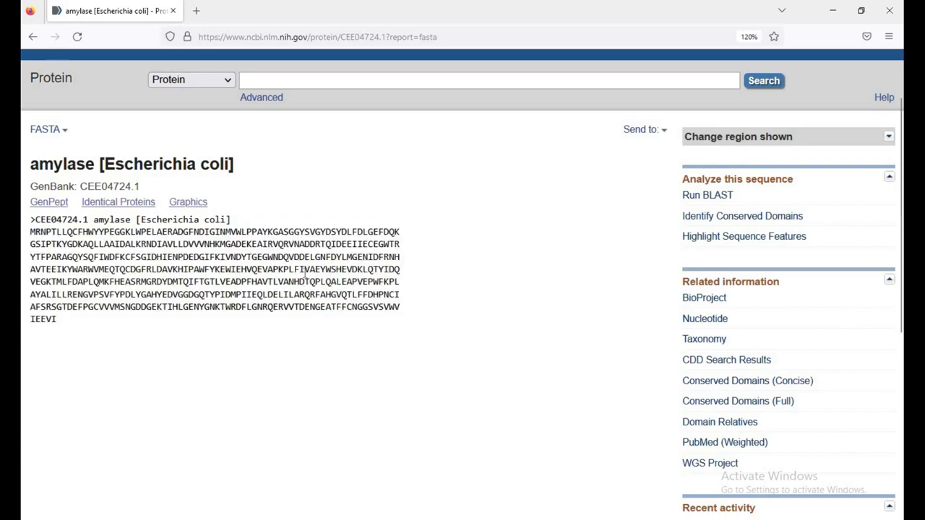
# - In a new tab, search the web for 'ncbi blast' and open the BLAST: Basic Local Alignment Search Tool result
pyautogui.click(197, 11)
pyautogui.click(220, 37)
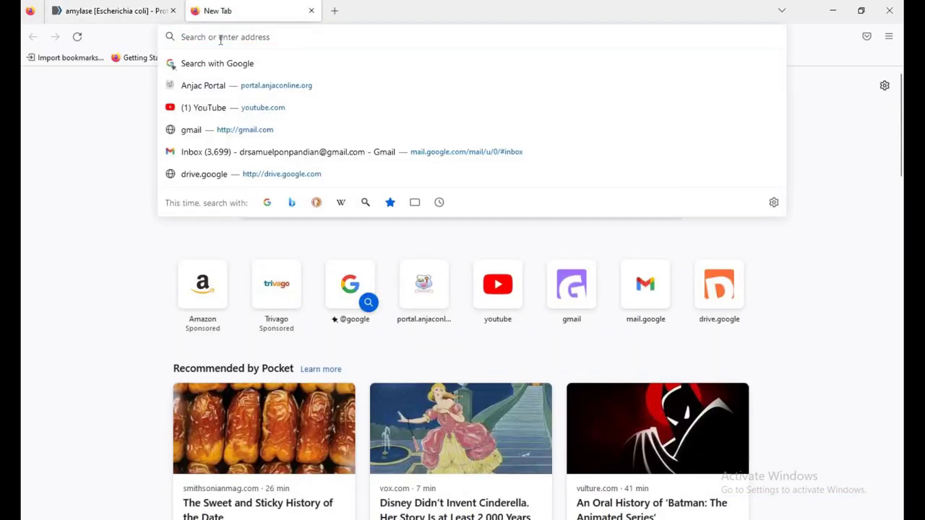
pyautogui.write('nacbi')
pyautogui.press('BackSpace')
pyautogui.press('BackSpace')
pyautogui.press('BackSpace')
pyautogui.press('BackSpace')
pyautogui.press('BackSpace')
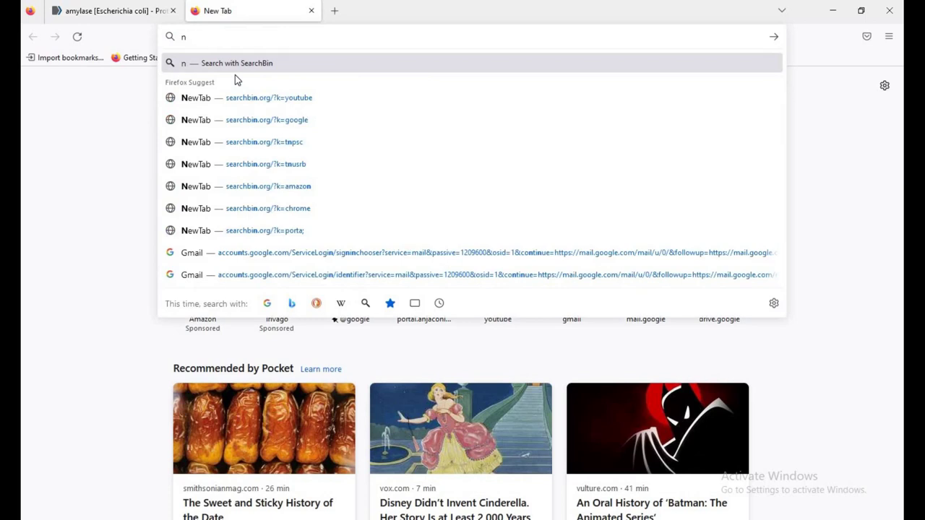
pyautogui.write('cbi blast')
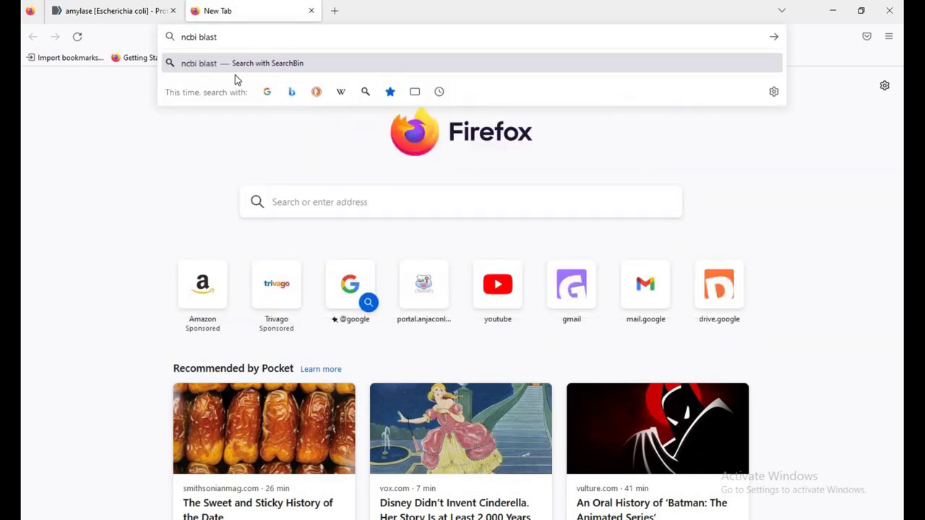
pyautogui.press('Return')
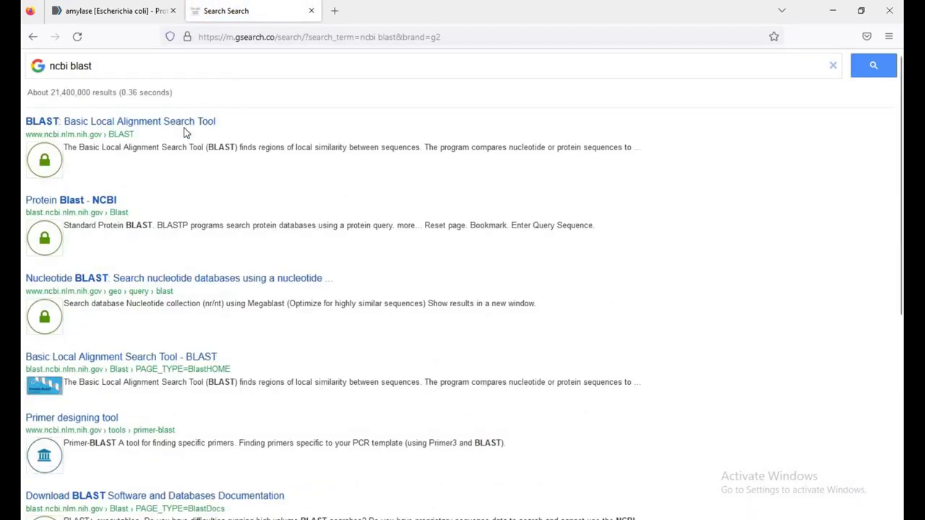
pyautogui.click(187, 122)
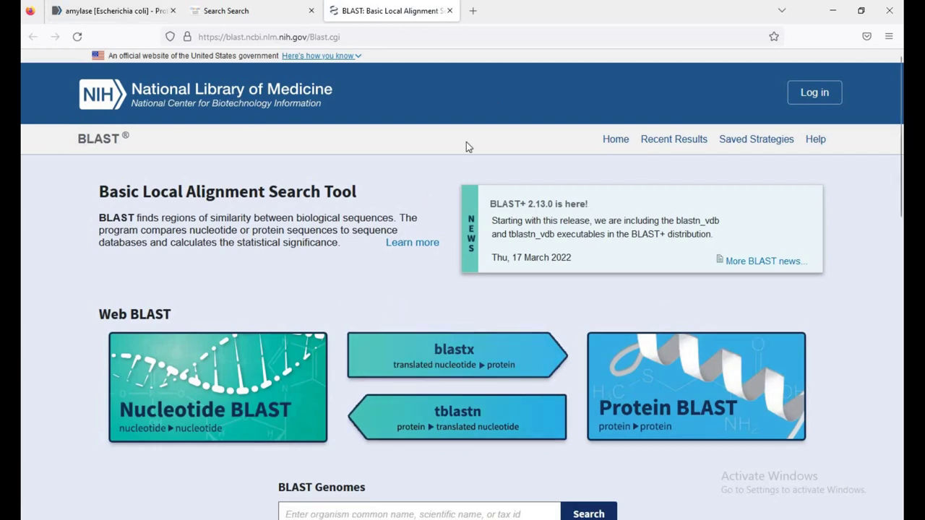
# - Close the BLAST tab and load Google in the current tab
pyautogui.click(450, 11)
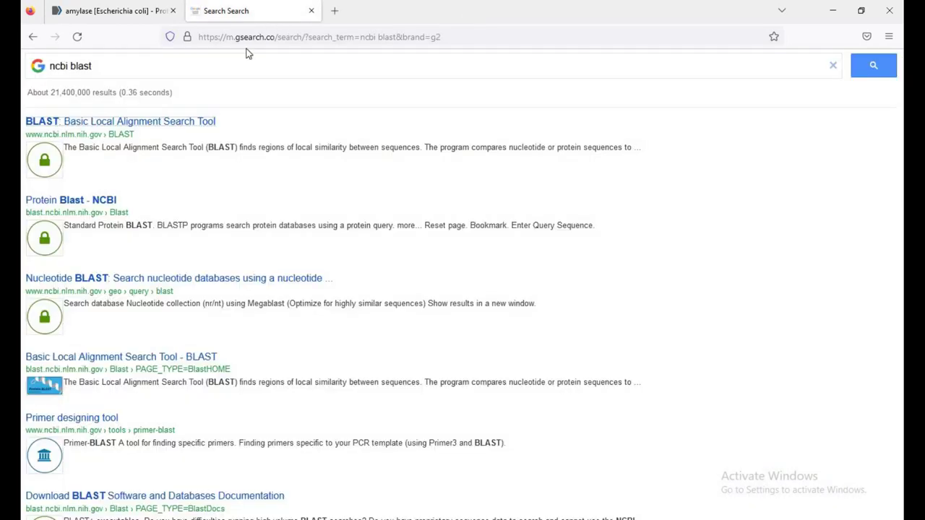
pyautogui.click(264, 36)
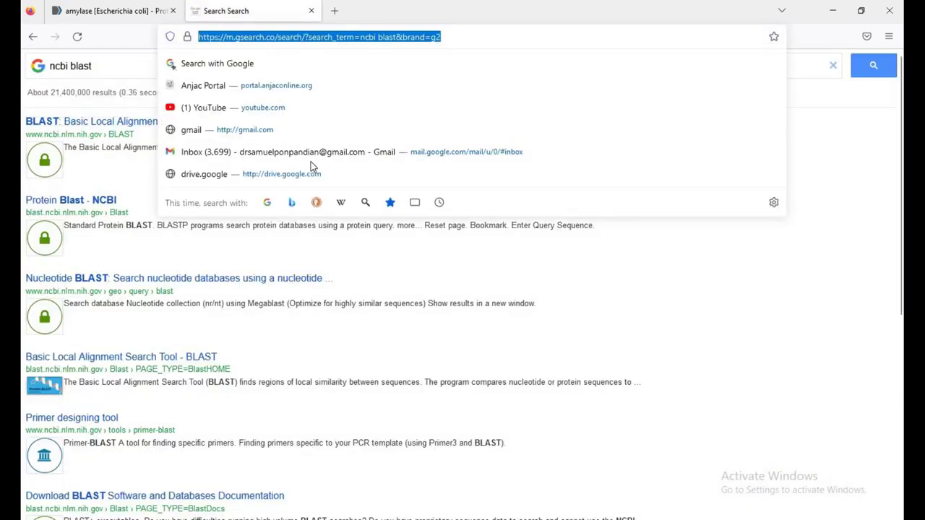
pyautogui.write('google.co.in/')
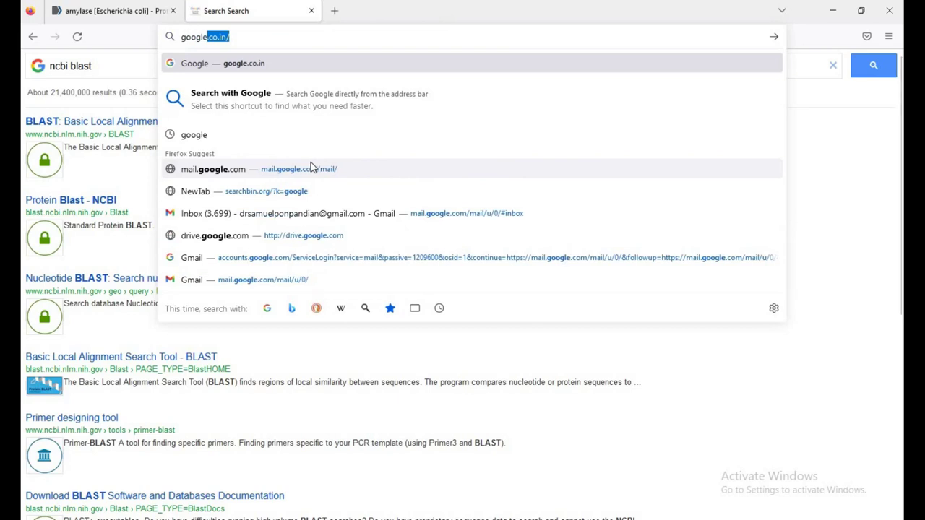
pyautogui.press('Return')
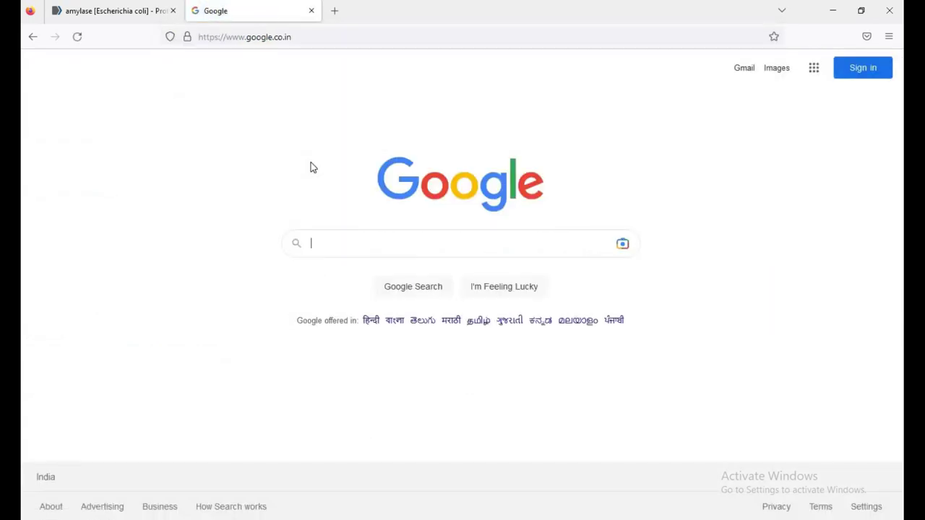
# - Search Google for 'ncbi blast' and open the BLAST: Basic Local Alignment Search Tool - NCBI result
pyautogui.write('ncbi')
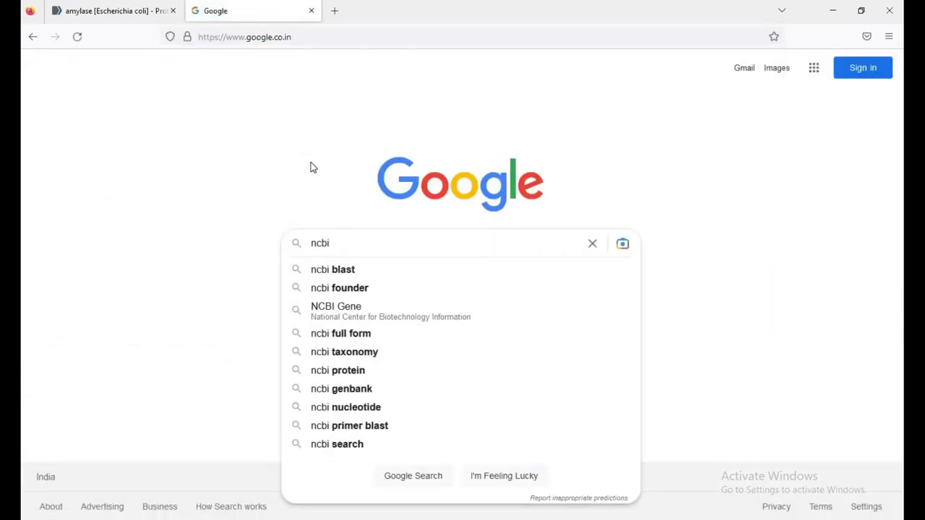
pyautogui.write(' blast')
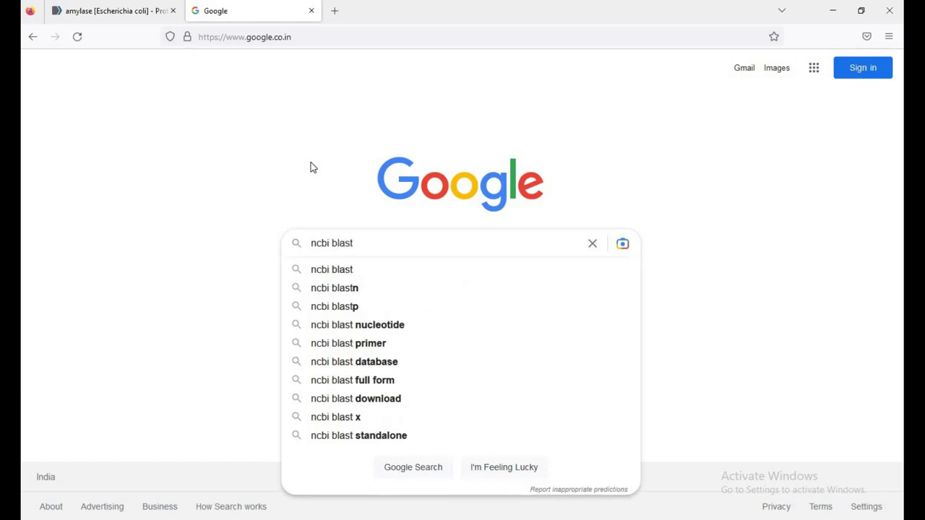
pyautogui.press('Return')
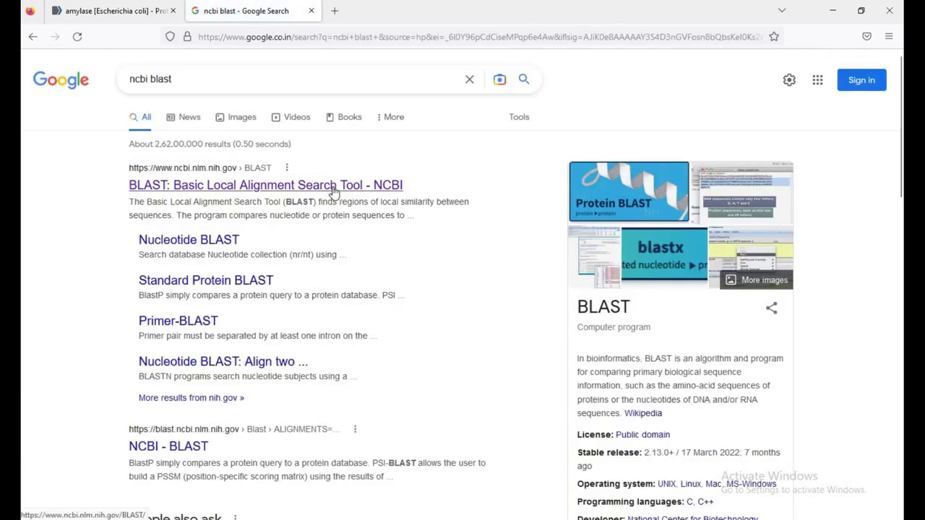
pyautogui.click(333, 187)
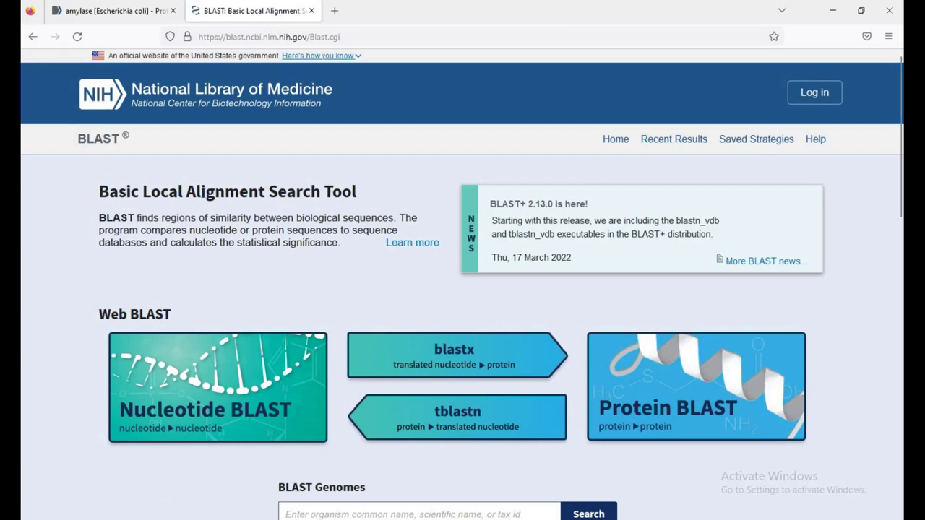
# - Highlight the Basic Local Alignment Search Tool heading, expand 'Learn more', and highlight 'finds regions of similarity'
pyautogui.moveTo(99, 192); pyautogui.dragTo(359, 196)
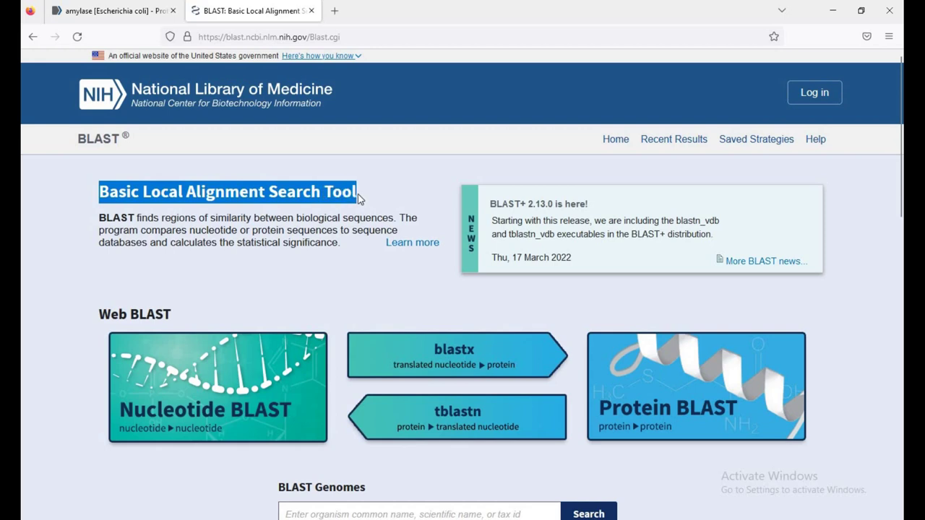
pyautogui.click(406, 248)
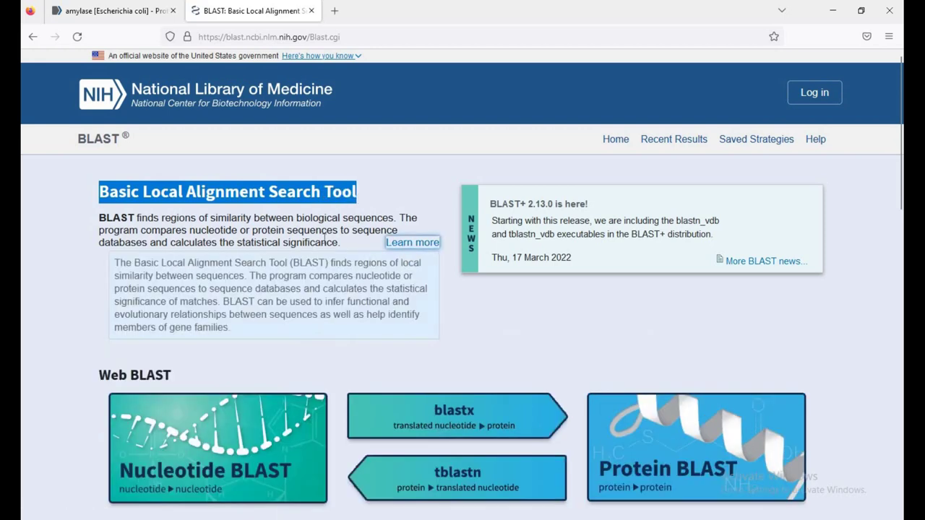
pyautogui.click(105, 201)
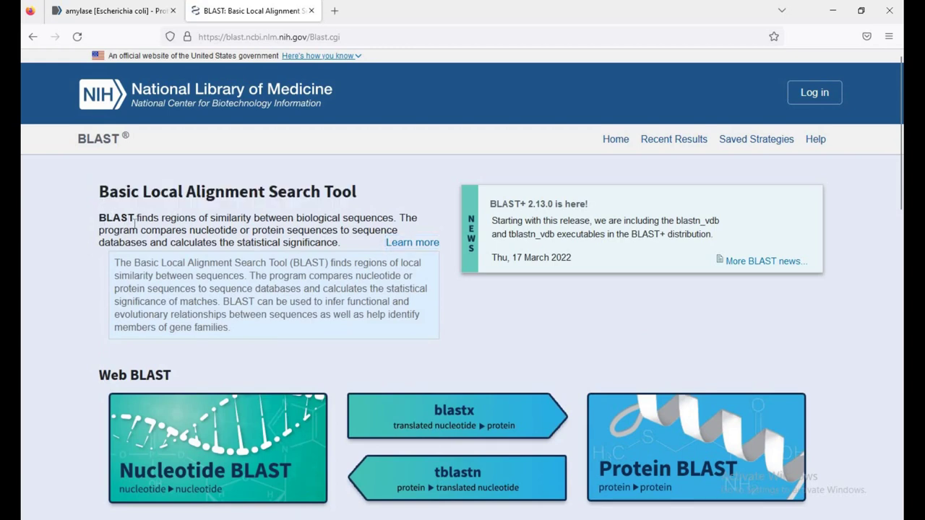
pyautogui.moveTo(137, 217); pyautogui.dragTo(252, 218)
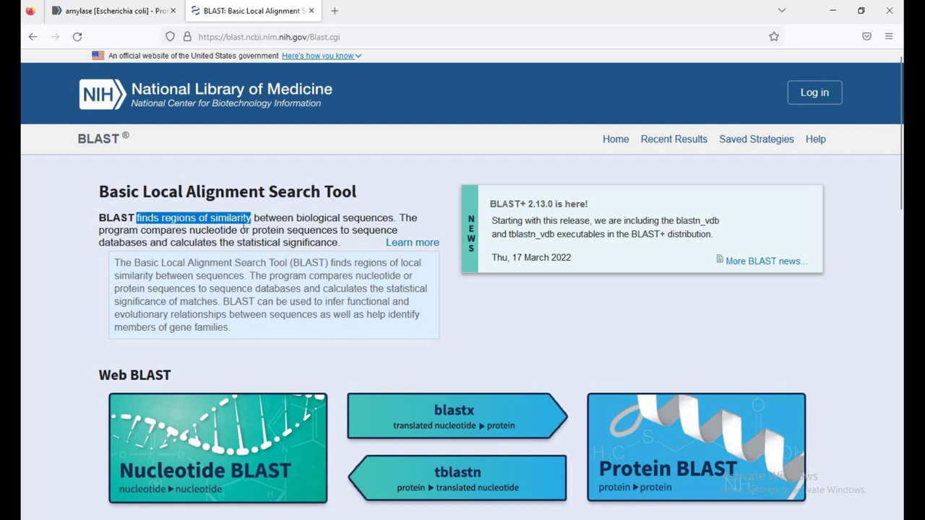
pyautogui.click(243, 221)
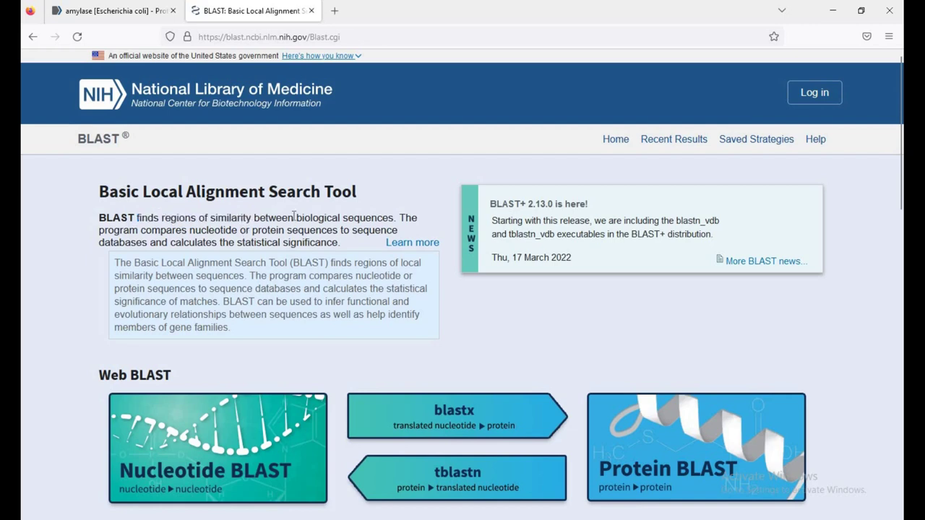
# - Highlight 'biological sequences' and the nucleotide-or-protein comparison sentence, then 'calculates the statistical significance'
pyautogui.moveTo(295, 217); pyautogui.dragTo(394, 218)
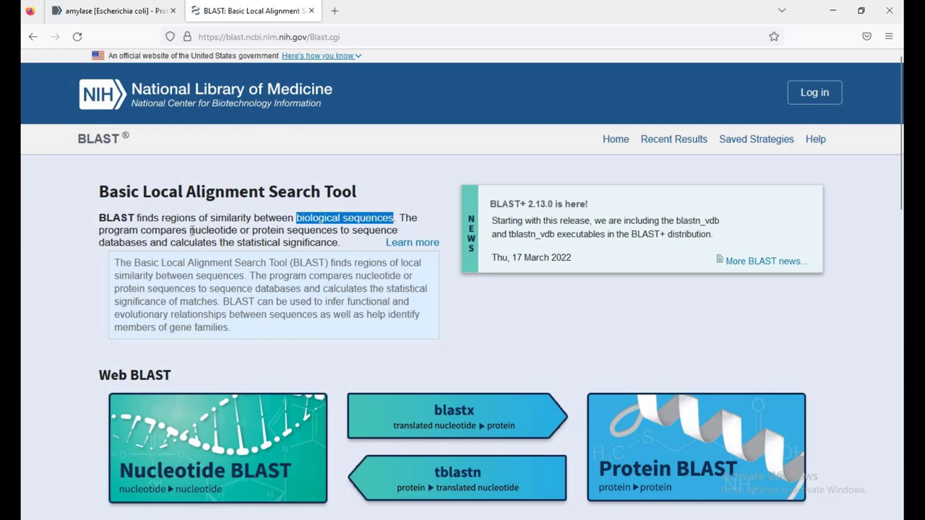
pyautogui.moveTo(190, 230); pyautogui.dragTo(344, 245)
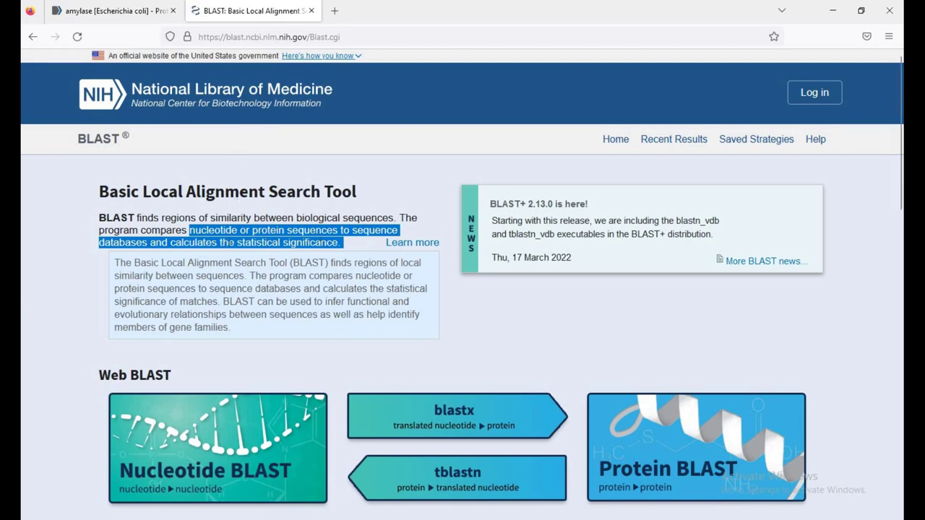
pyautogui.click(235, 217)
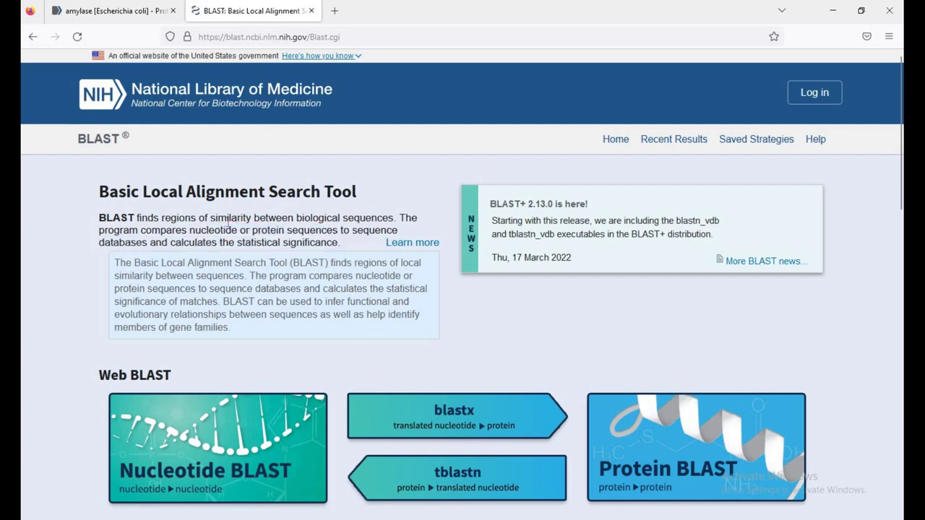
pyautogui.moveTo(170, 242); pyautogui.dragTo(339, 244)
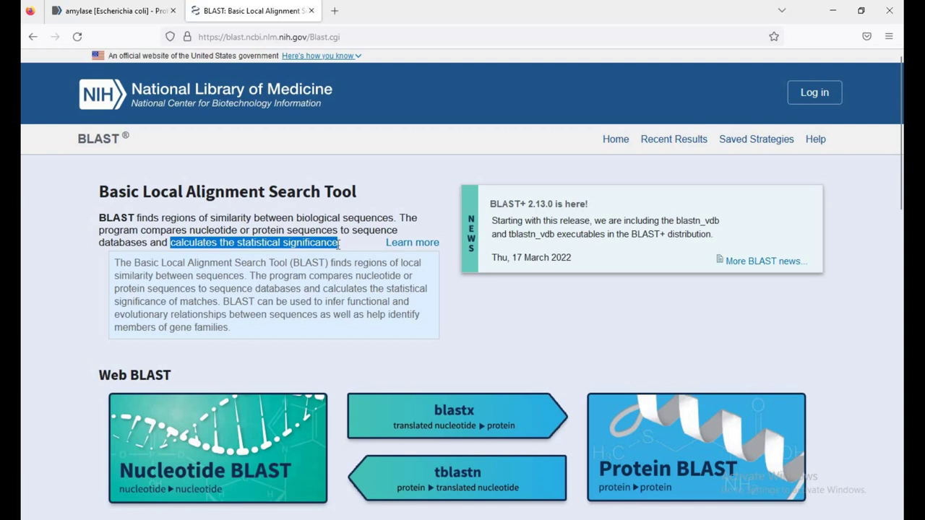